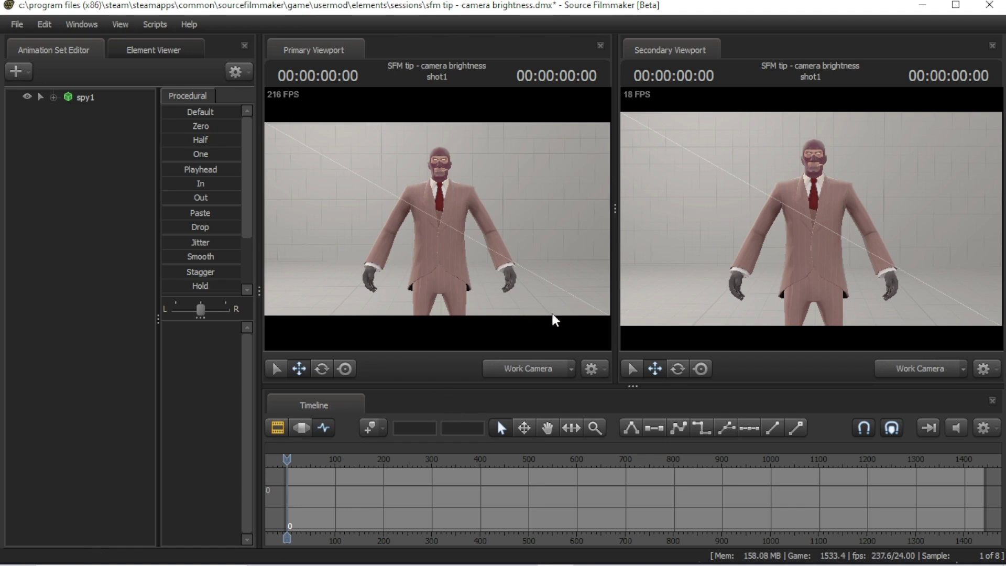
# Switch the primary viewport to a newly created scene camera, camera2.
pyautogui.click(570, 371)
pyautogui.moveTo(590, 419)
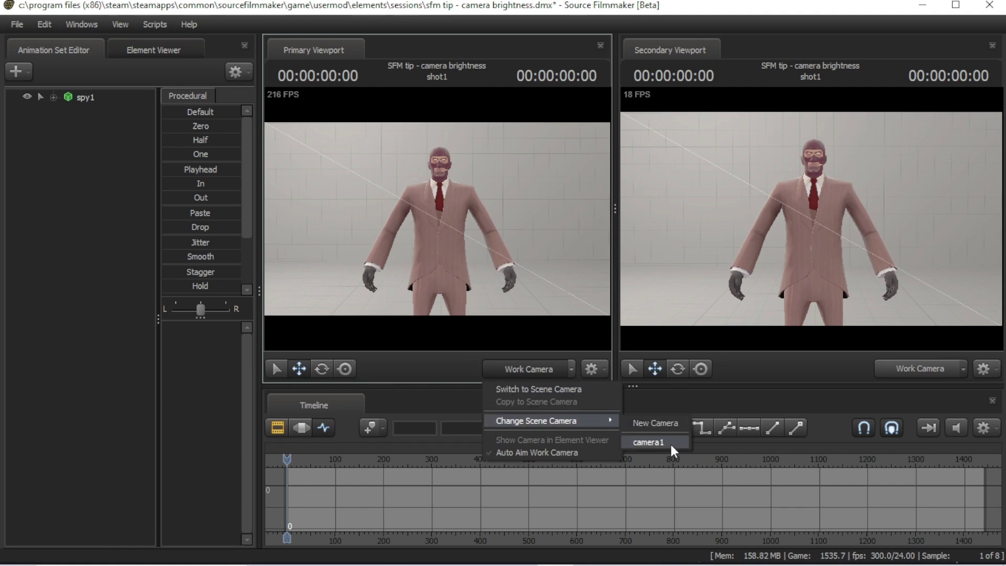
pyautogui.click(652, 423)
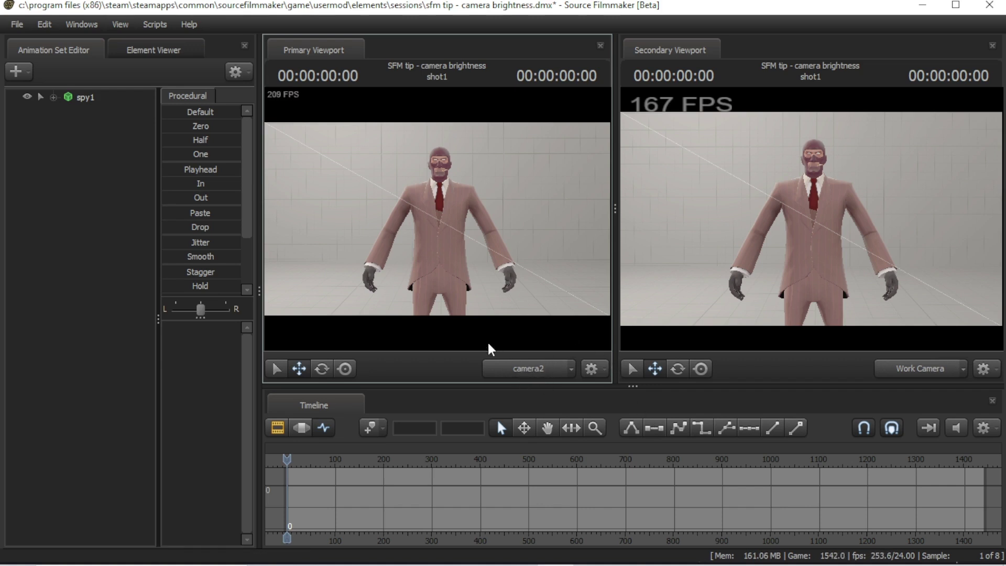
# Create a new camera animation set, camera3, and glance at the viewport's camera menu.
pyautogui.rightClick(96, 255)
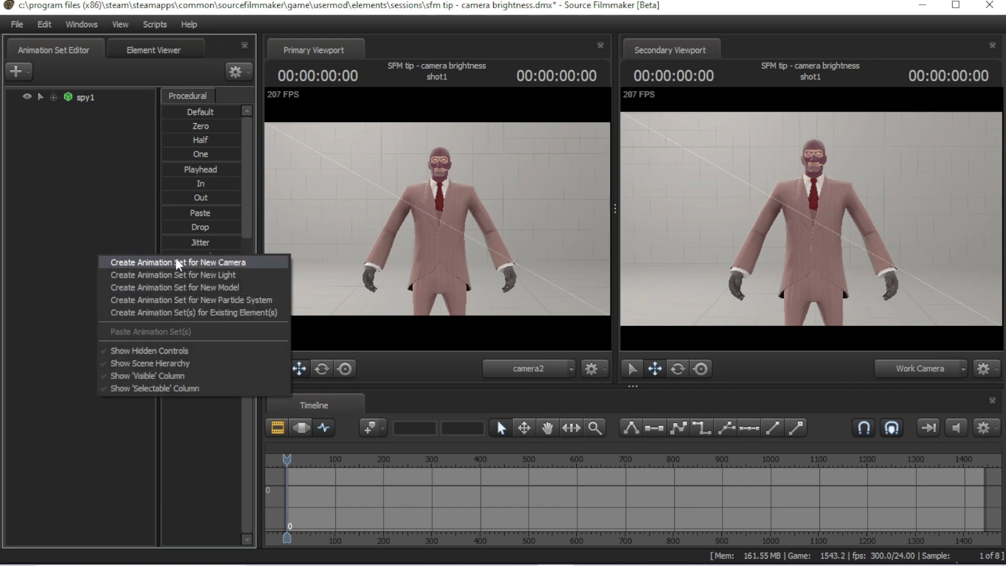
pyautogui.click(196, 262)
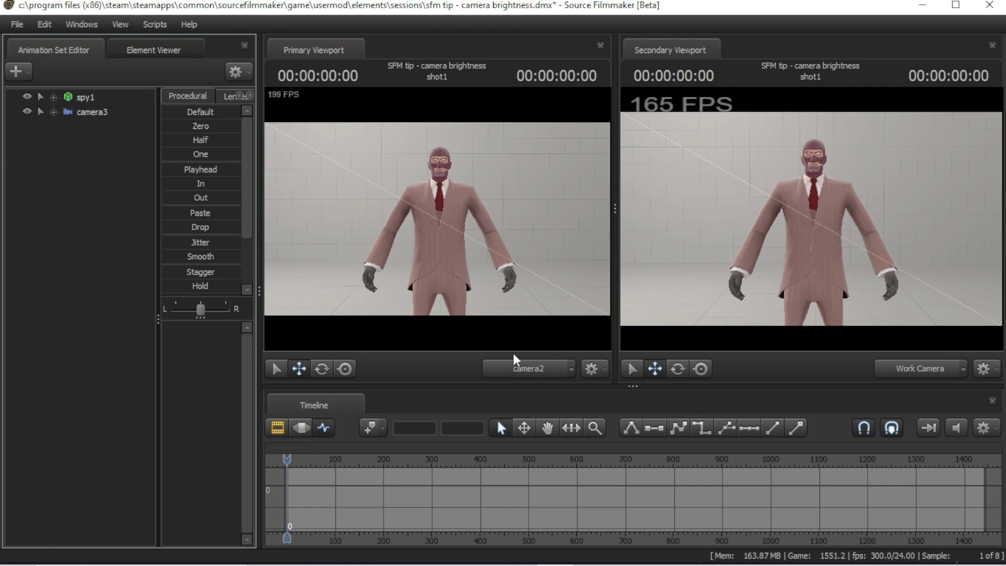
pyautogui.click(572, 369)
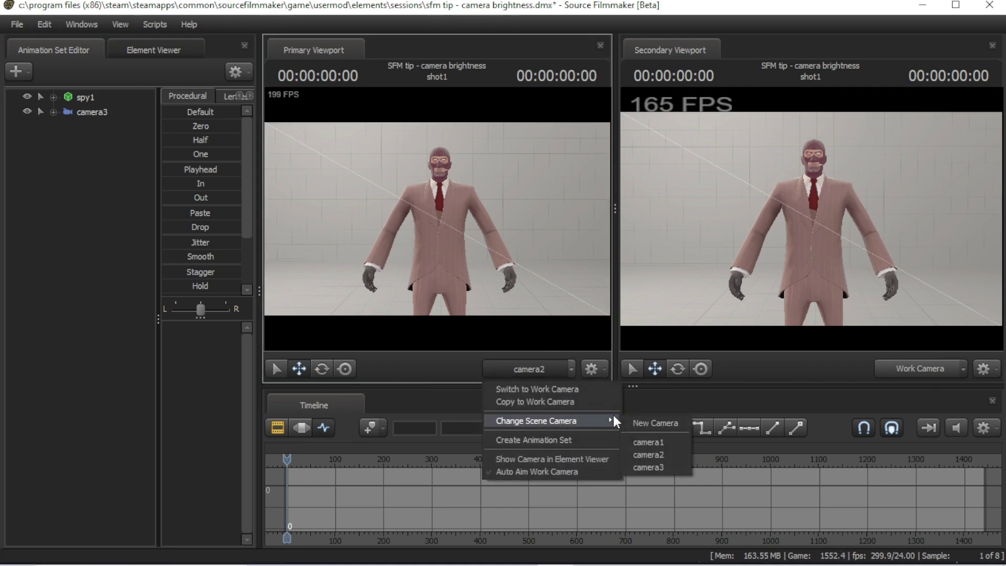
pyautogui.click(84, 202)
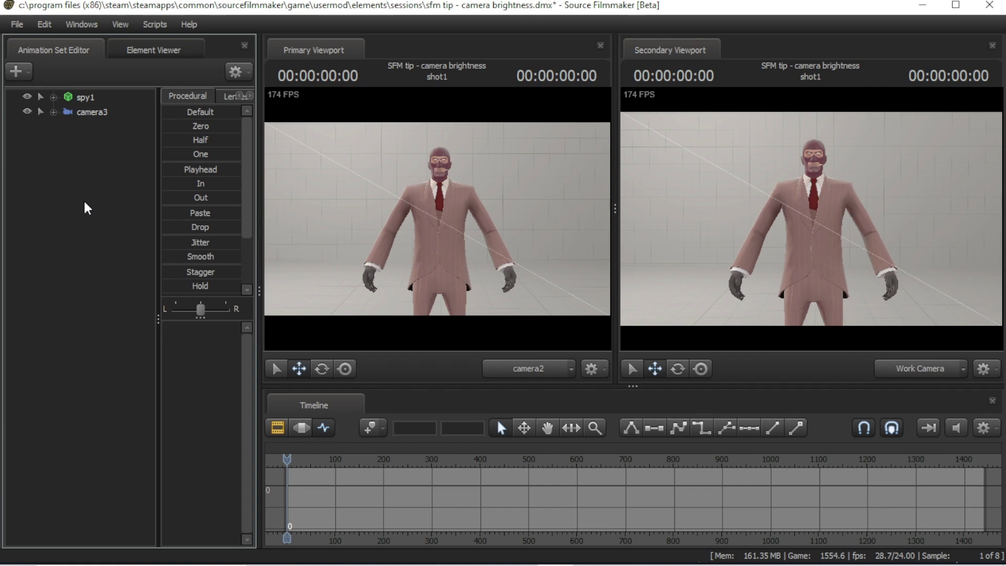
# Add camera1 as an animation set from existing elements, then undo to leave only spy1.
pyautogui.rightClick(85, 204)
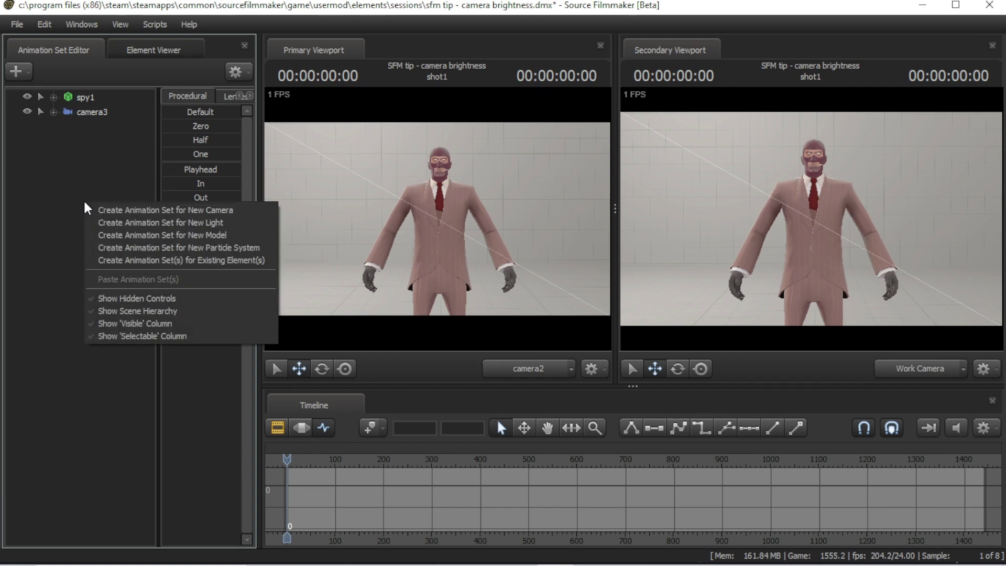
pyautogui.click(137, 260)
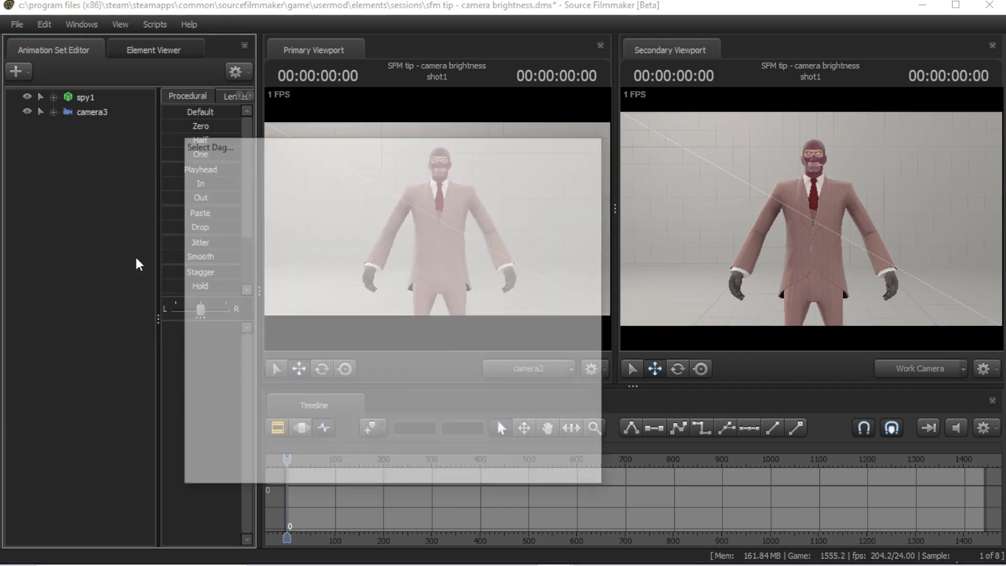
pyautogui.click(218, 188)
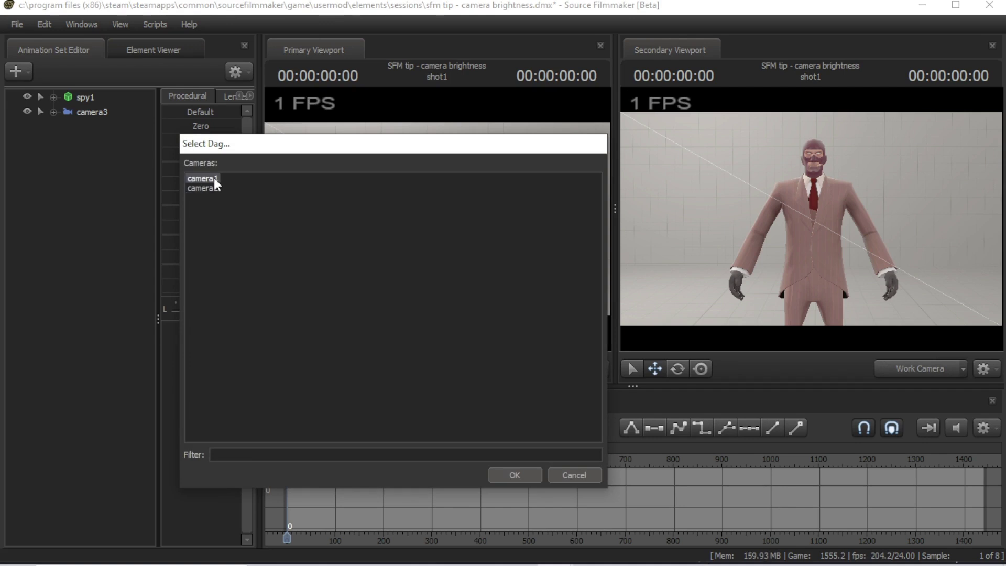
pyautogui.click(517, 477)
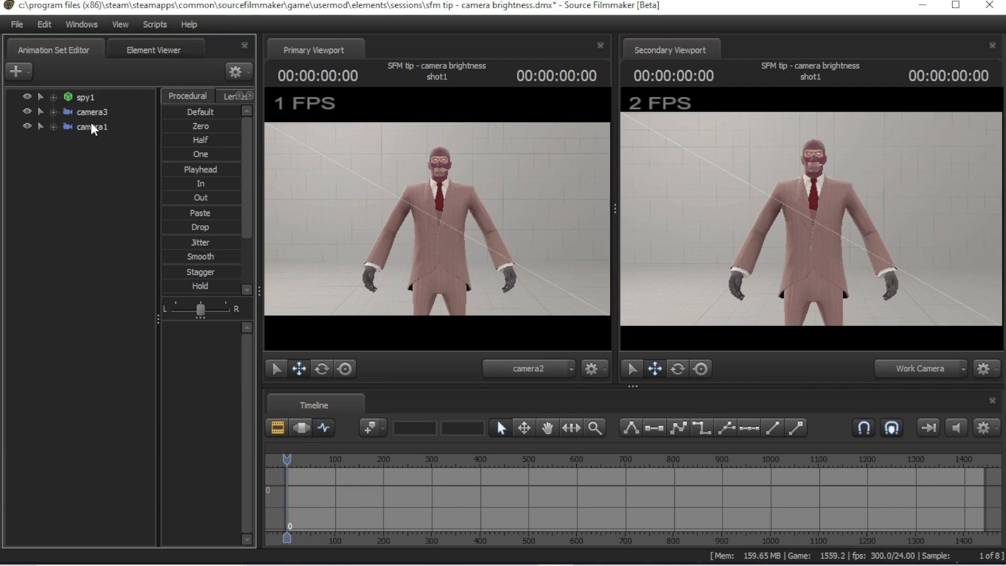
pyautogui.hotkey('ctrl', 'z')
pyautogui.hotkey('ctrl', 'z')
# Create an animation set for the existing camera1.
pyautogui.rightClick(98, 152)
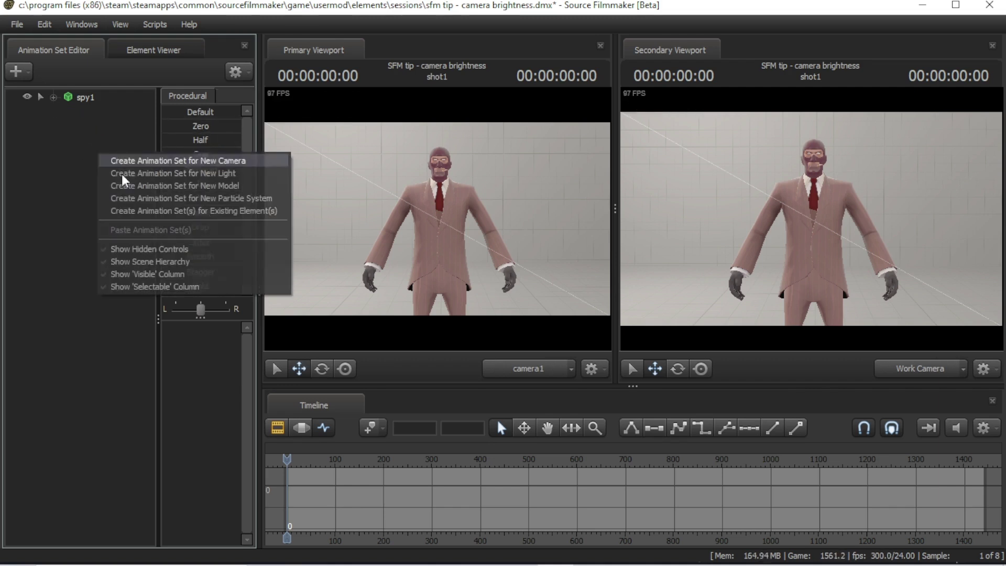
pyautogui.click(274, 211)
pyautogui.click(240, 173)
pyautogui.click(508, 471)
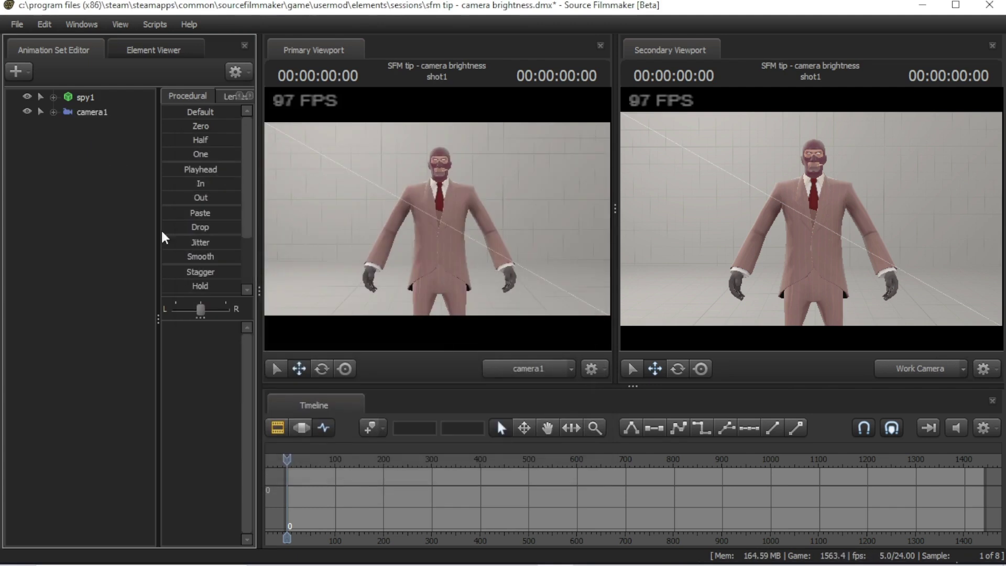
# Make the primary viewport look through camera1 and check its camera menu.
pyautogui.click(101, 111)
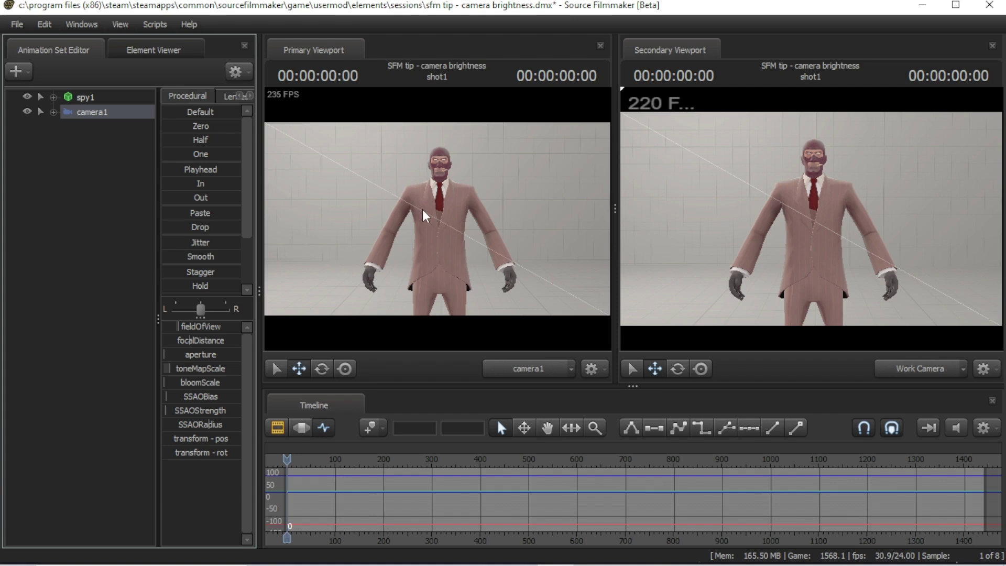
pyautogui.moveTo(90, 112); pyautogui.dragTo(351, 183)
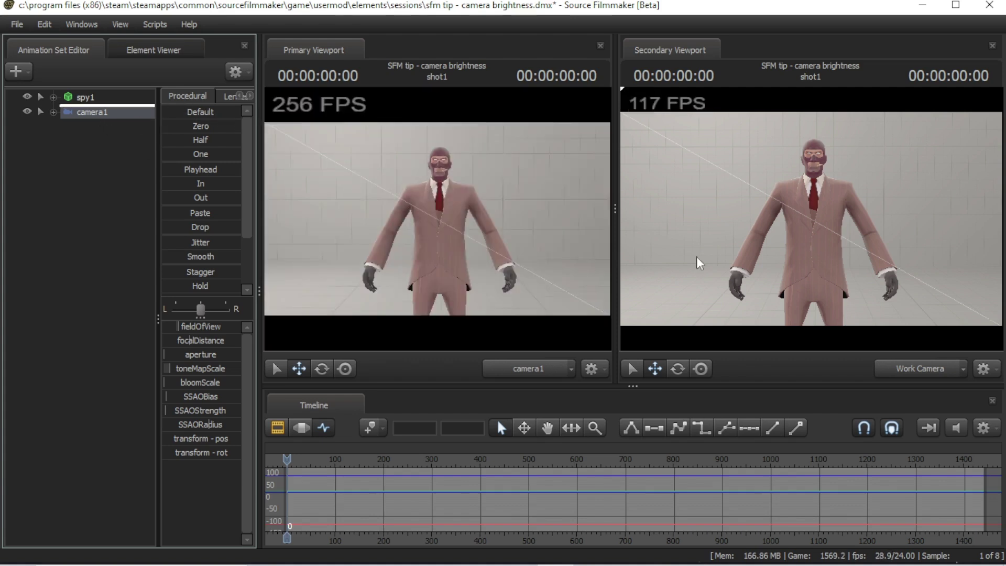
pyautogui.click(571, 368)
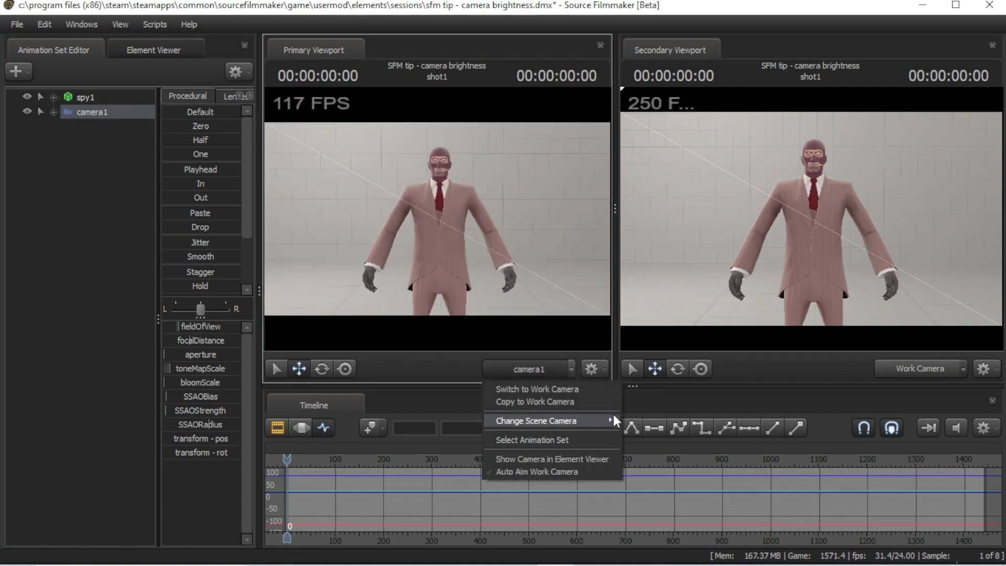
pyautogui.moveTo(613, 419)
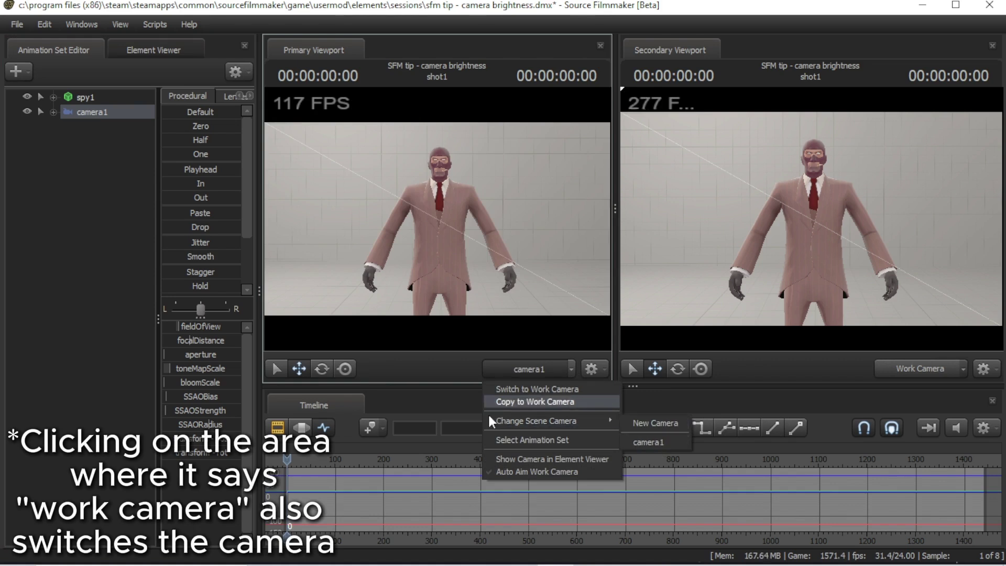
pyautogui.click(64, 230)
pyautogui.moveTo(94, 114); pyautogui.dragTo(360, 180)
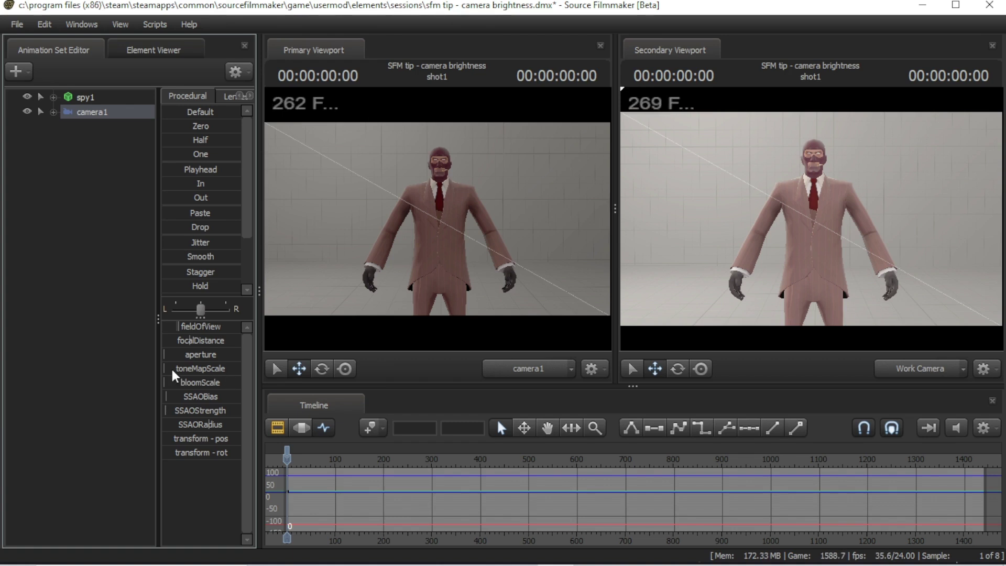
pyautogui.moveTo(172, 371)
pyautogui.mouseDown()
pyautogui.moveTo(236, 368)
pyautogui.moveTo(165, 368)
pyautogui.mouseUp()
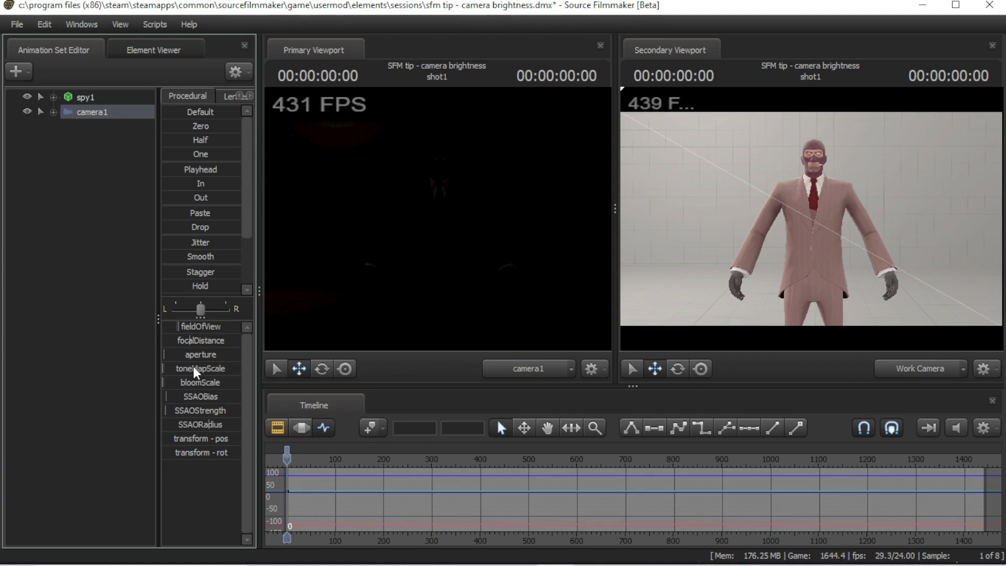
pyautogui.moveTo(193, 369); pyautogui.dragTo(200, 369)
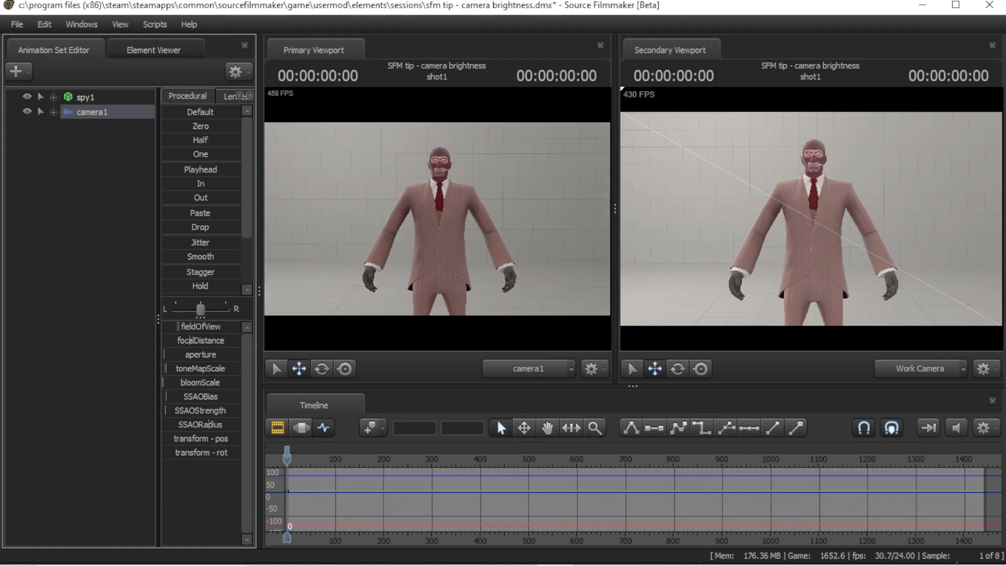
# Create a new light, light1, and move it around to aim at the spy.
pyautogui.rightClick(131, 193)
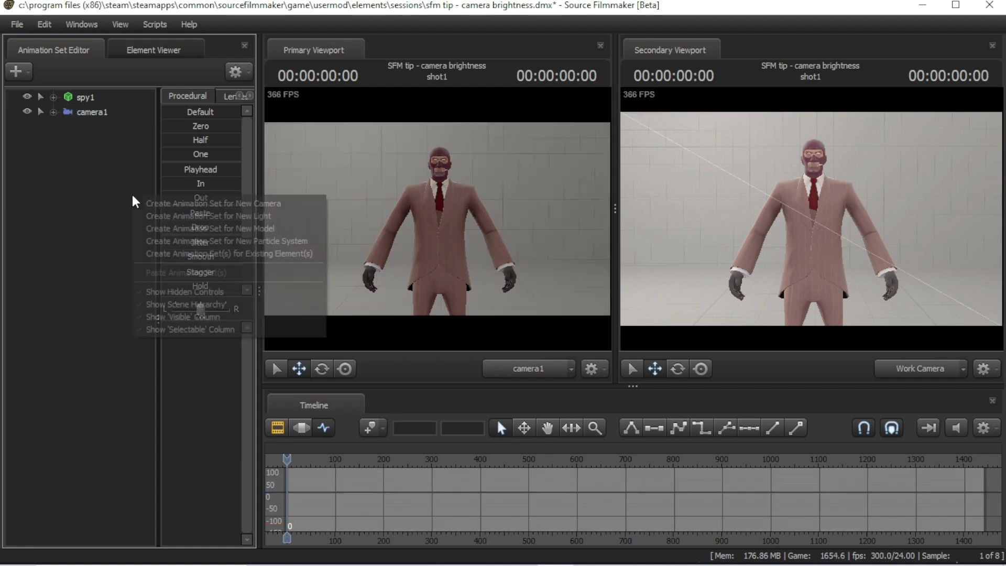
pyautogui.click(178, 218)
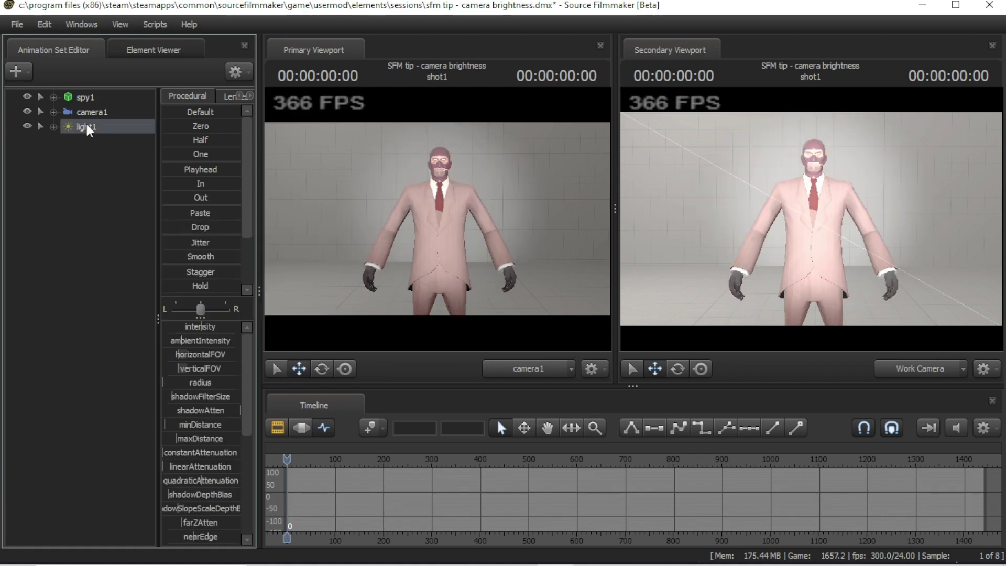
pyautogui.moveTo(378, 176); pyautogui.dragTo(299, 155)
pyautogui.press('d')
pyautogui.moveTo(345, 187); pyautogui.dragTo(335, 189)
pyautogui.scroll(-4, 189, 472)
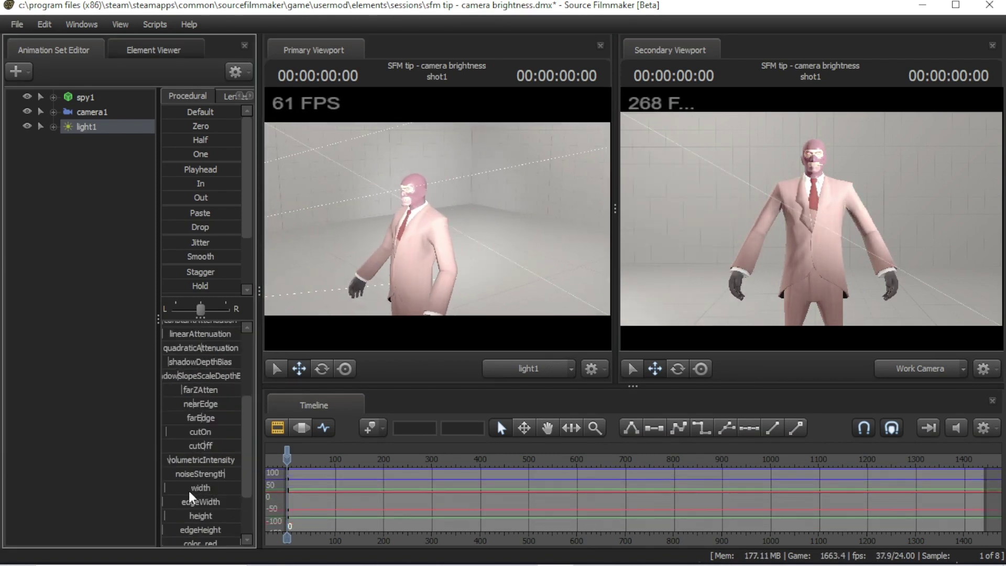
pyautogui.scroll(-2, 231, 480)
pyautogui.moveTo(226, 480); pyautogui.dragTo(193, 436)
pyautogui.scroll(5, 199, 436)
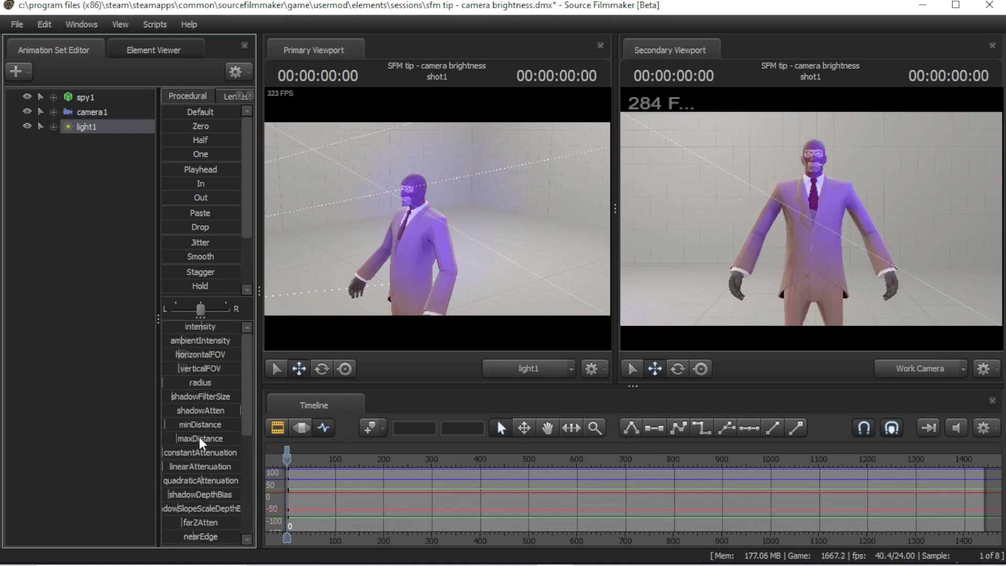
# Look through light1 in the primary viewport and select camera1 to show its controls.
pyautogui.click(77, 362)
pyautogui.moveTo(96, 126); pyautogui.dragTo(420, 224)
pyautogui.scroll(-4, 420, 222)
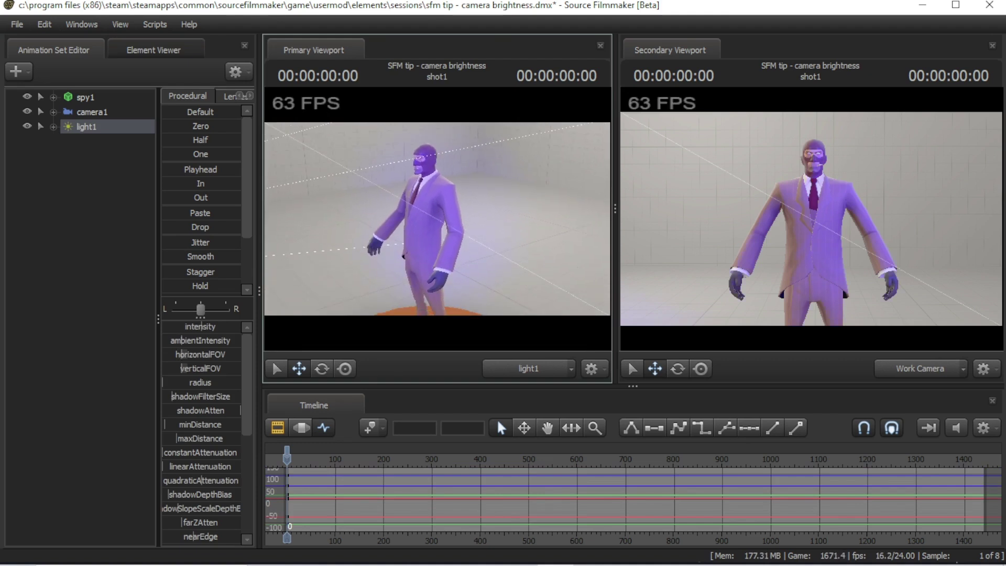
pyautogui.click(121, 112)
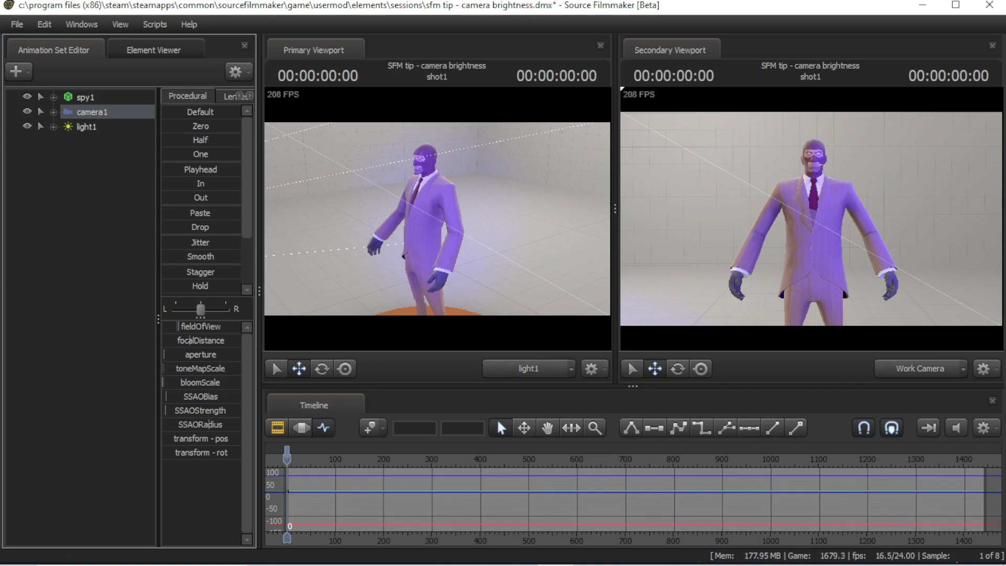
# Lower camera1's toneMapScale to darken its shot, then view light1 in the primary viewport.
pyautogui.click(112, 127)
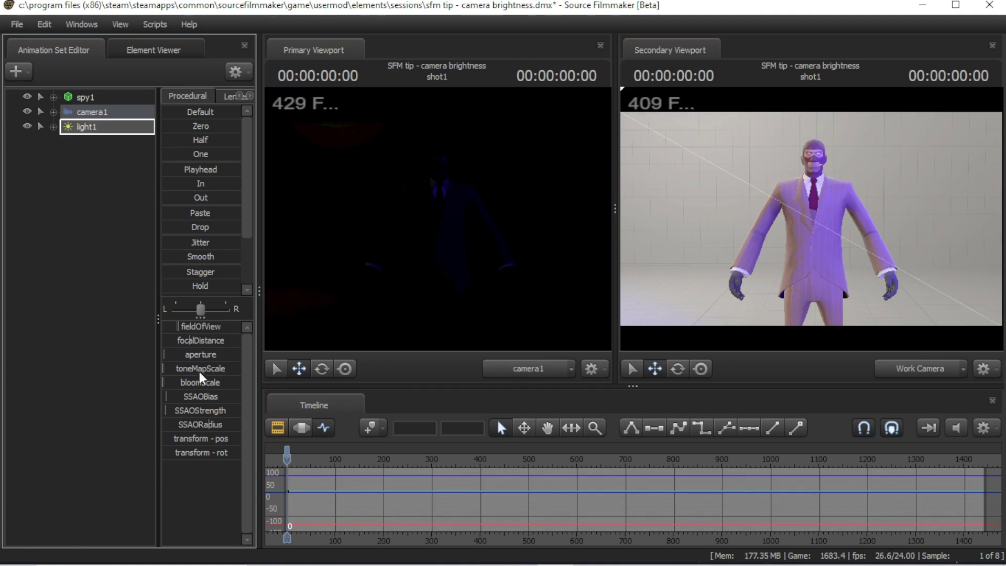
pyautogui.moveTo(201, 371)
pyautogui.mouseDown()
pyautogui.moveTo(231, 371)
pyautogui.moveTo(197, 369)
pyautogui.mouseUp()
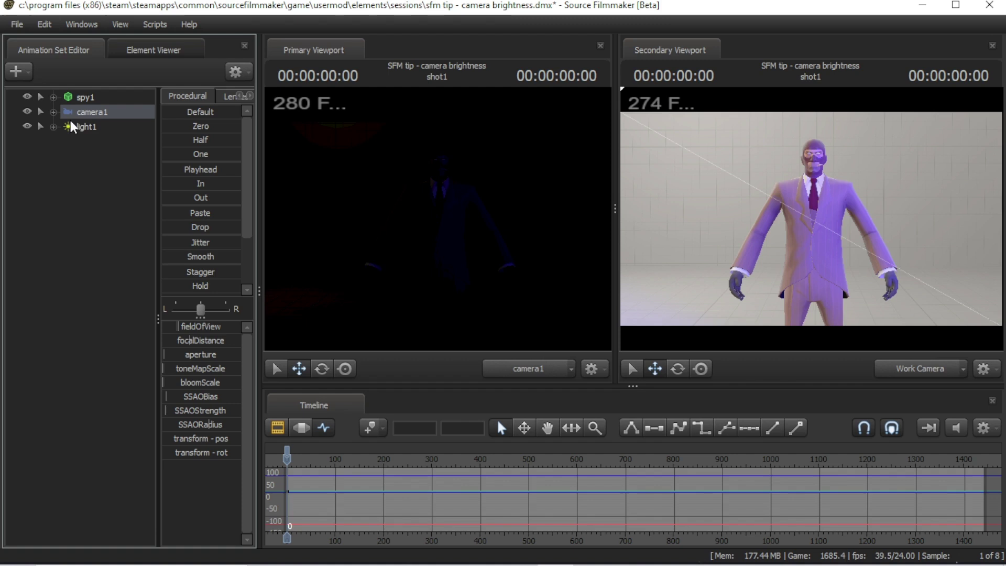
pyautogui.click(101, 124)
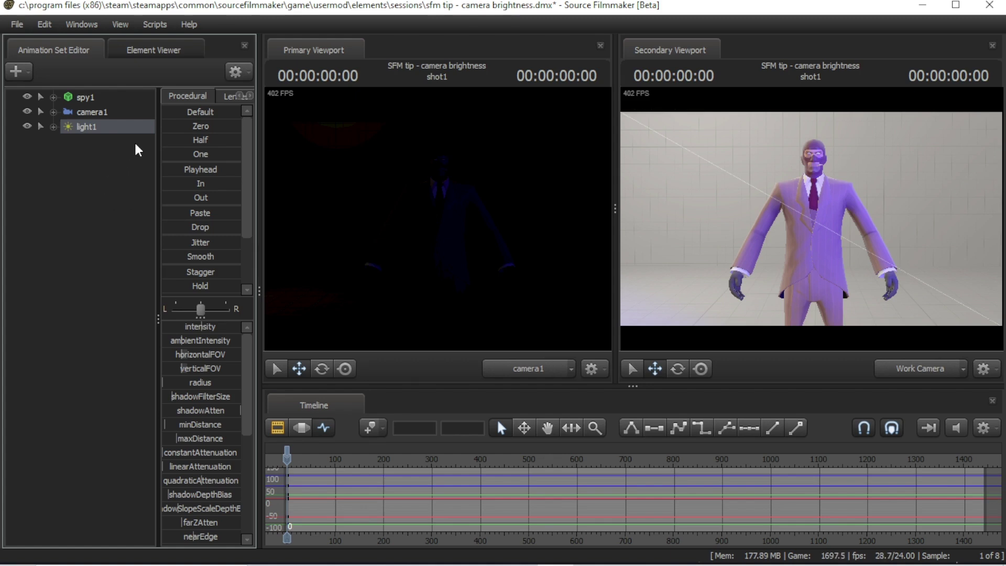
pyautogui.moveTo(138, 126); pyautogui.dragTo(435, 201)
# Show camera1 in the secondary viewport and nudge light1's intensity slider up.
pyautogui.click(918, 368)
pyautogui.click(919, 317)
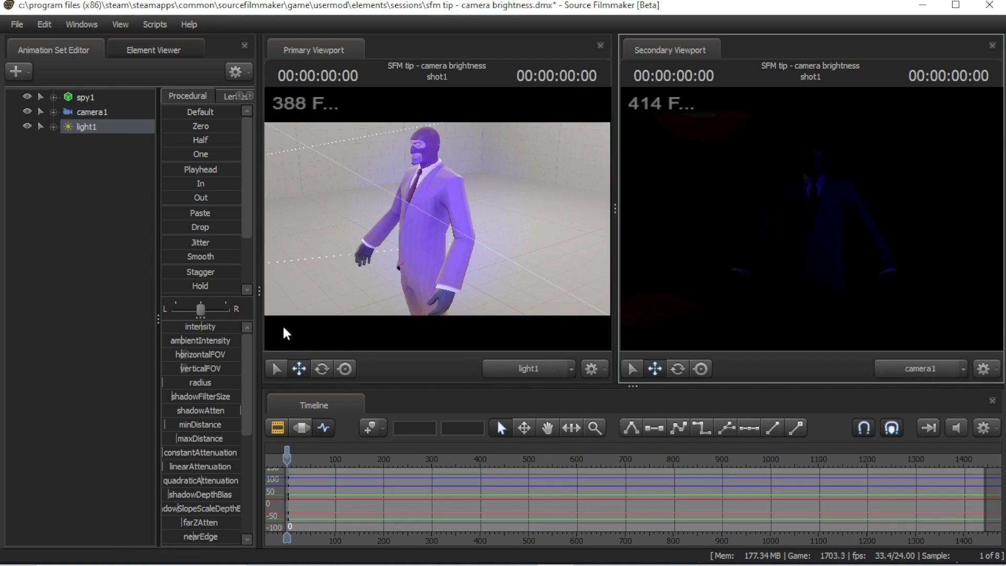
pyautogui.moveTo(198, 326); pyautogui.dragTo(239, 325)
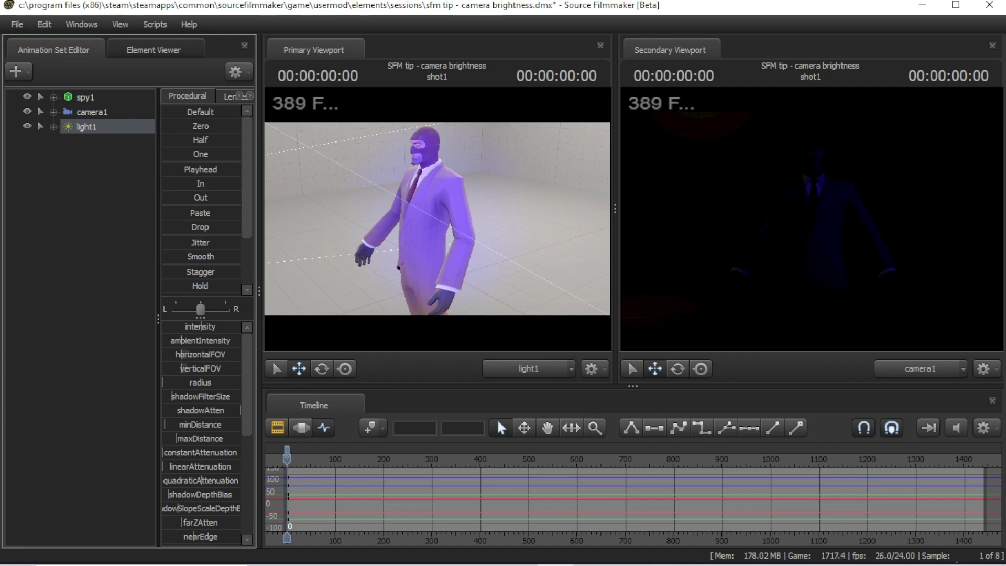
# Adjust light1's constant, linear and quadratic attenuation, then set intensity to about mid-range.
pyautogui.moveTo(175, 453); pyautogui.dragTo(184, 452)
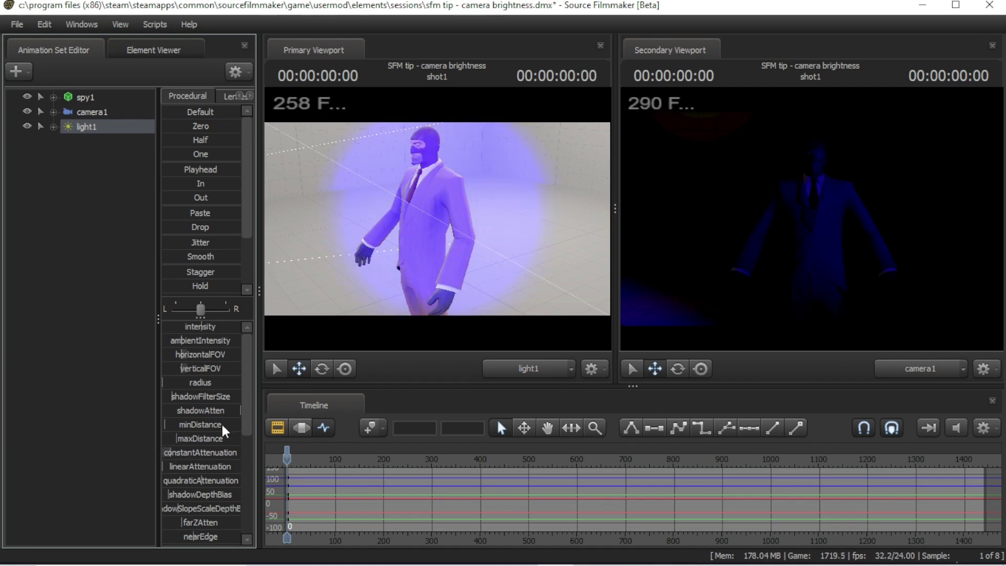
pyautogui.moveTo(180, 467)
pyautogui.mouseDown()
pyautogui.moveTo(225, 468)
pyautogui.moveTo(163, 467)
pyautogui.moveTo(240, 480)
pyautogui.mouseUp()
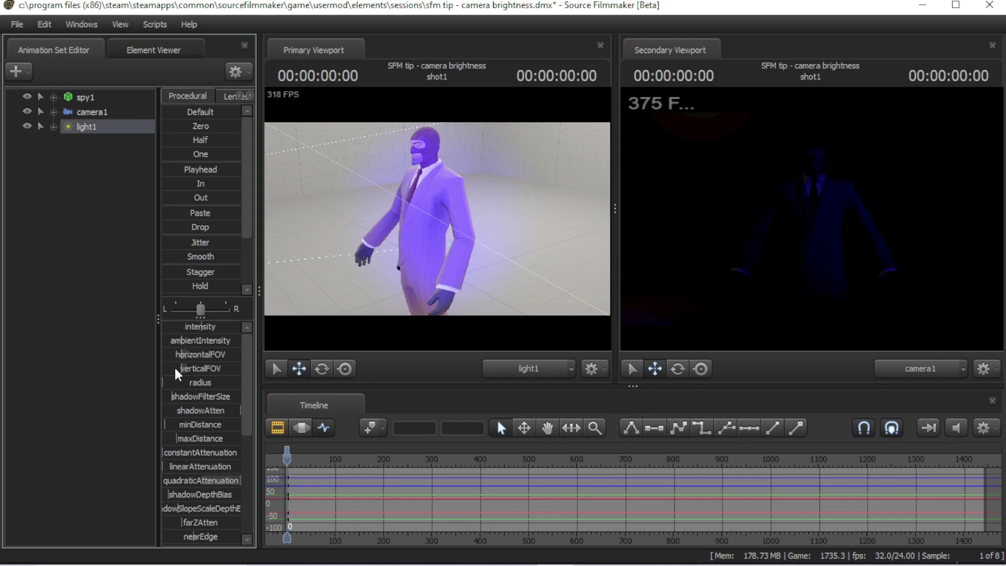
pyautogui.moveTo(241, 481)
pyautogui.mouseDown()
pyautogui.moveTo(202, 481)
pyautogui.moveTo(179, 467)
pyautogui.moveTo(199, 467)
pyautogui.mouseUp()
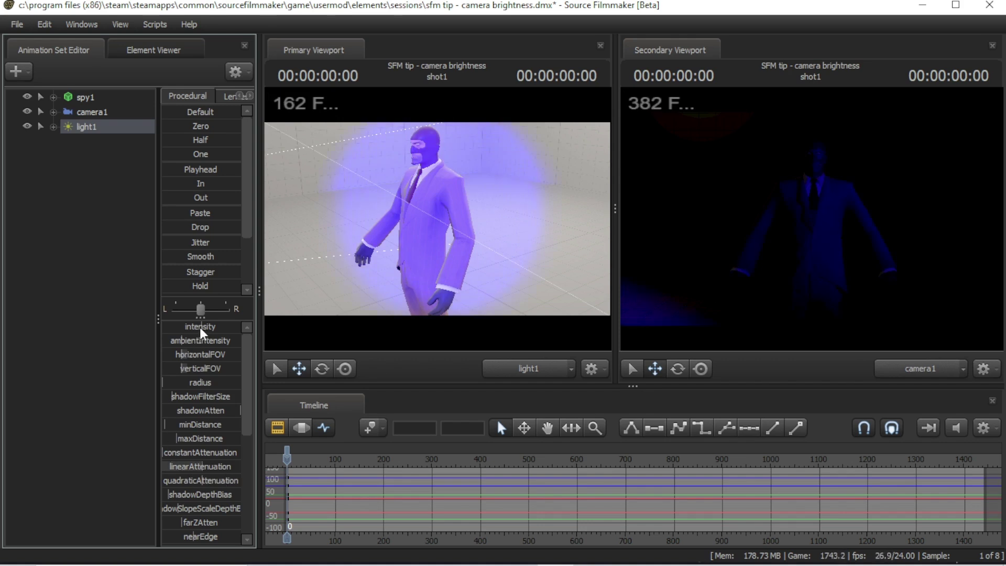
pyautogui.moveTo(199, 327); pyautogui.dragTo(256, 341)
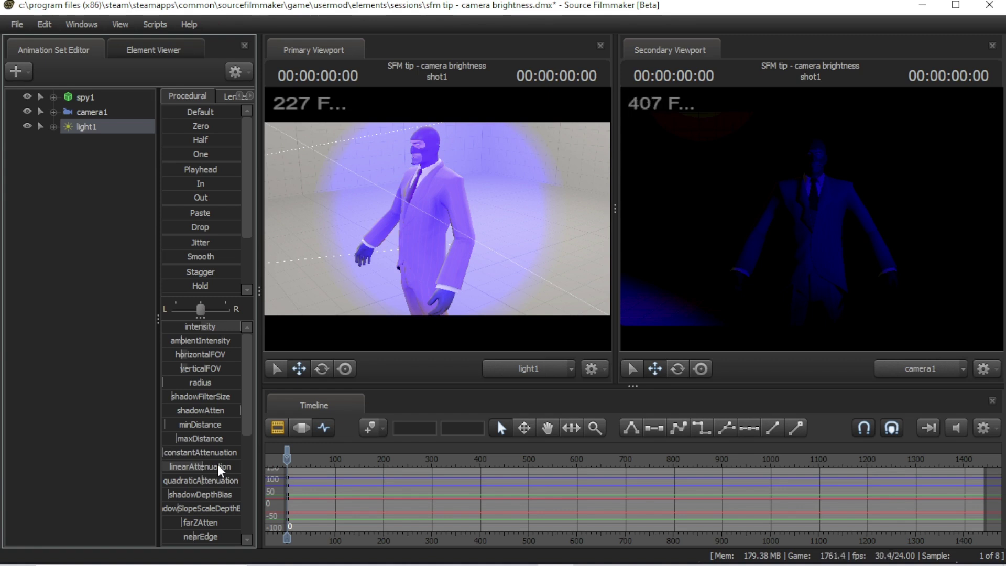
pyautogui.moveTo(238, 326); pyautogui.dragTo(206, 327)
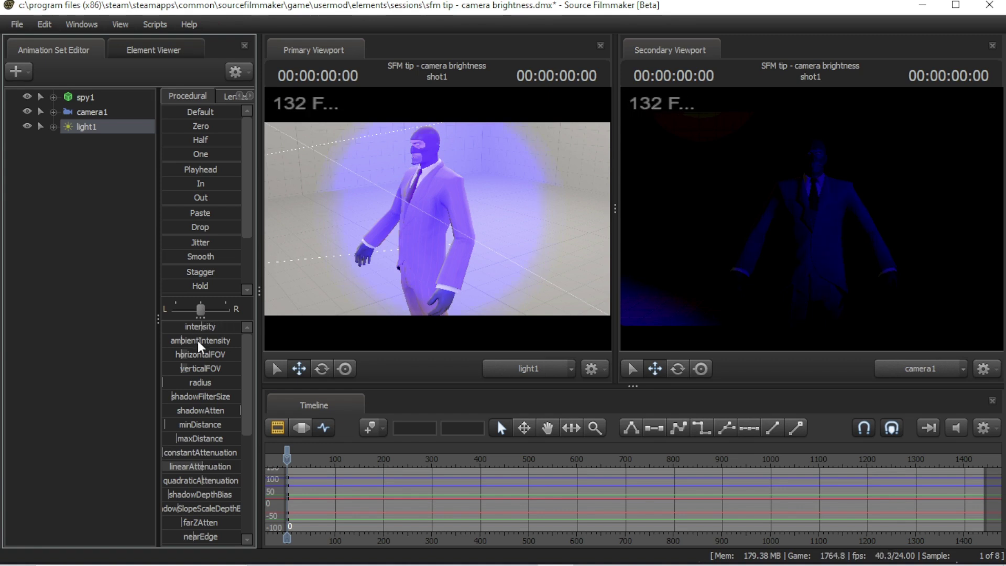
pyautogui.click(84, 112)
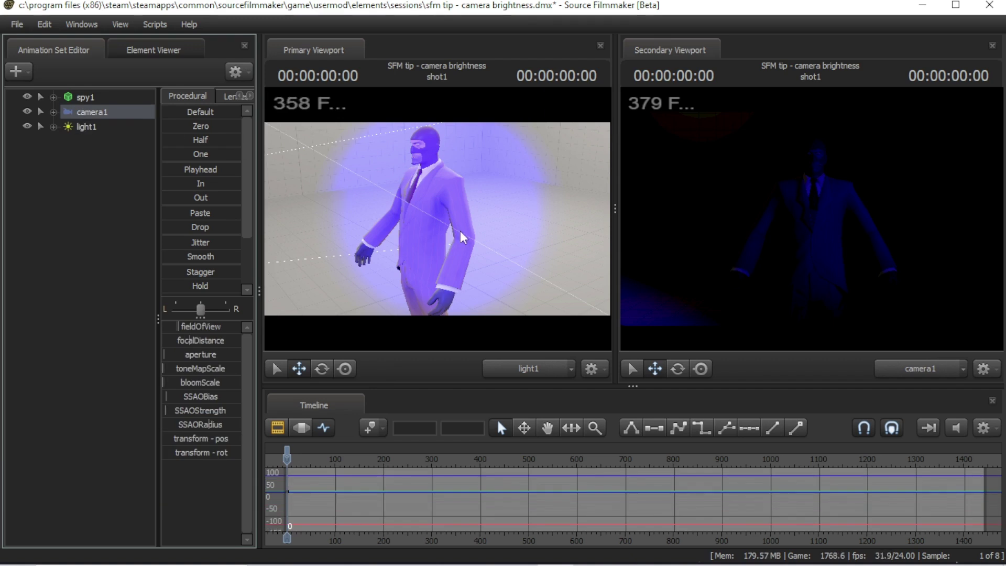